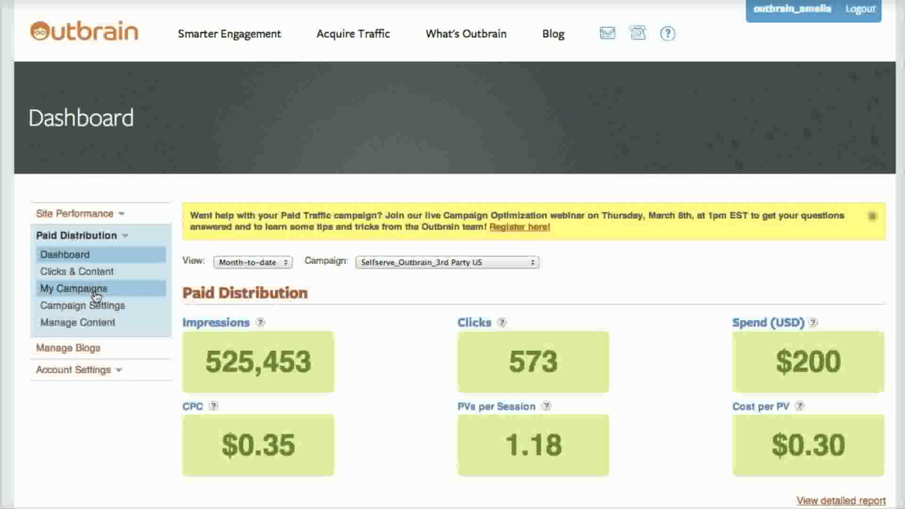
Step: Show the My Campaigns table under Paid Distribution, with status, dates, CPC and budget
left_click(120, 291)
scroll(501, 261, "down", 5)
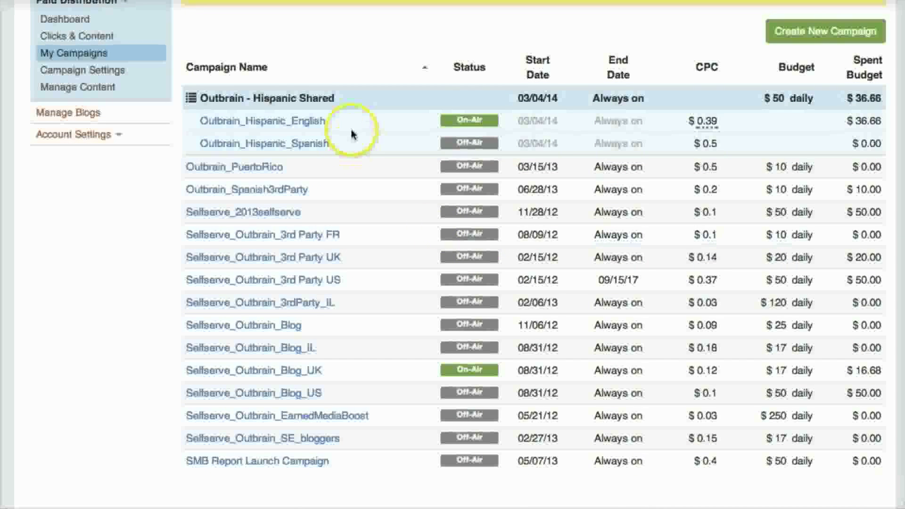
left_click(256, 69)
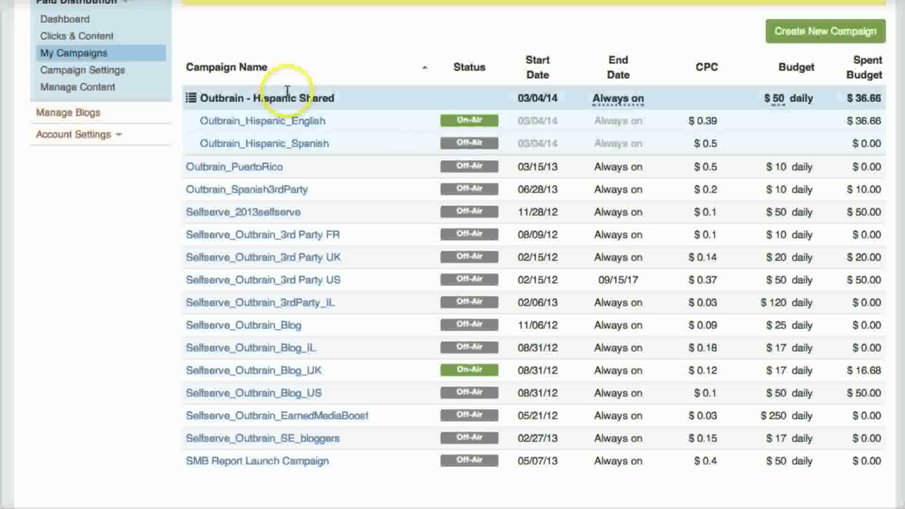
left_click(154, 83)
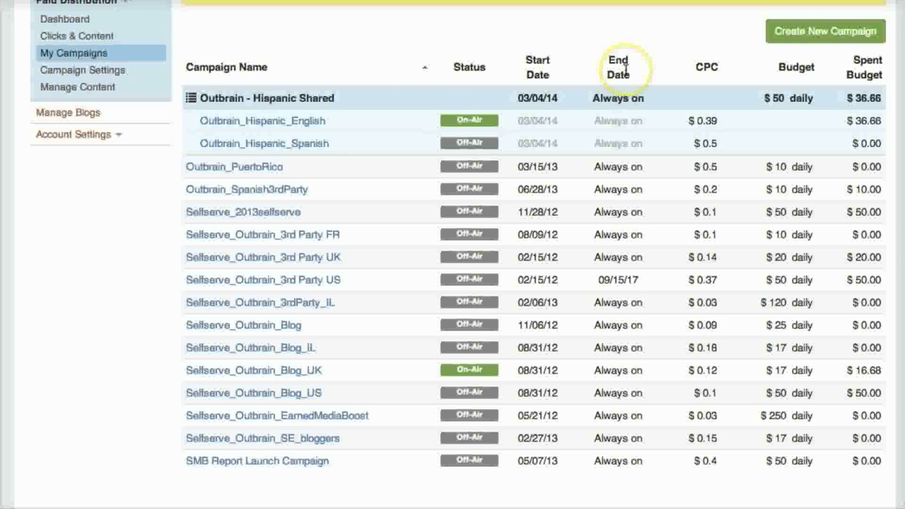
left_click(619, 100)
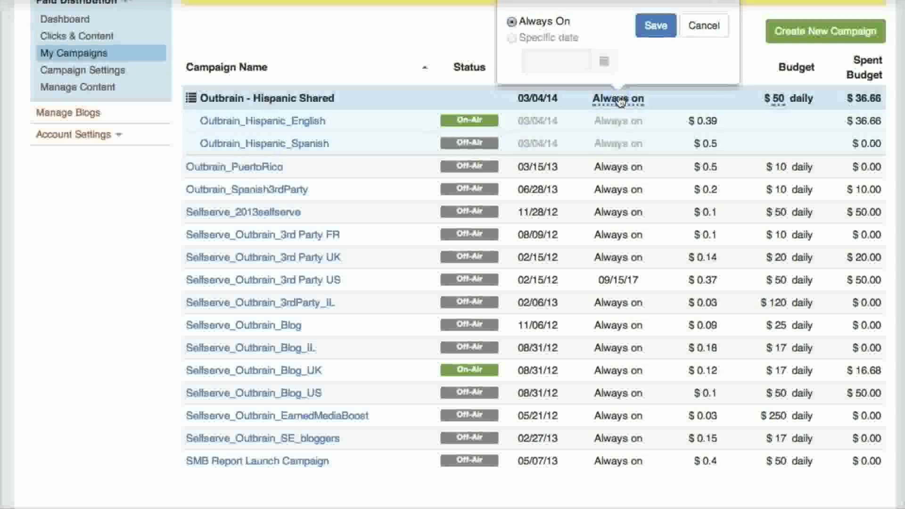
left_click(544, 22)
left_click(512, 38)
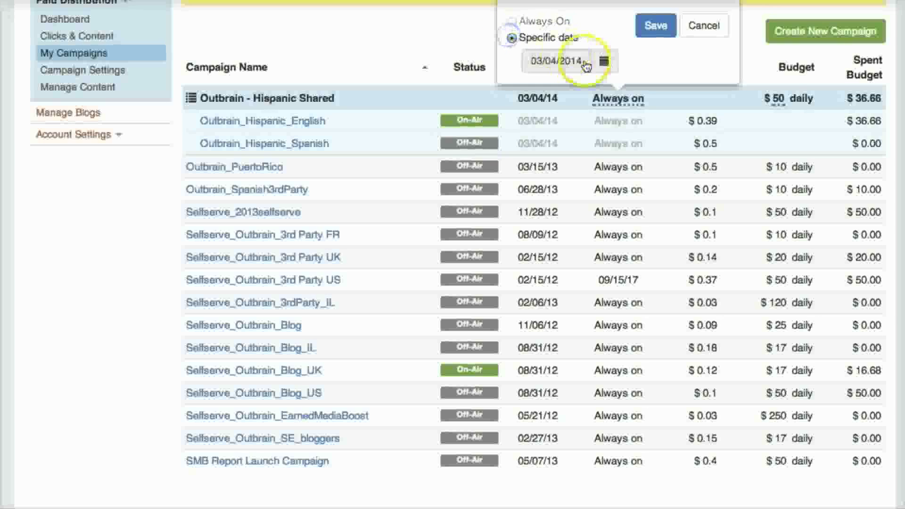
left_click(603, 62)
left_click(559, 267)
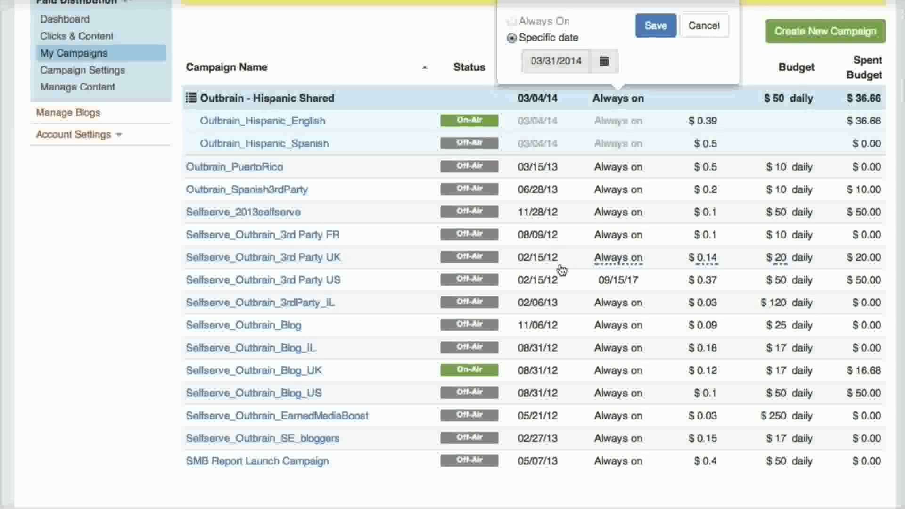
left_click(656, 25)
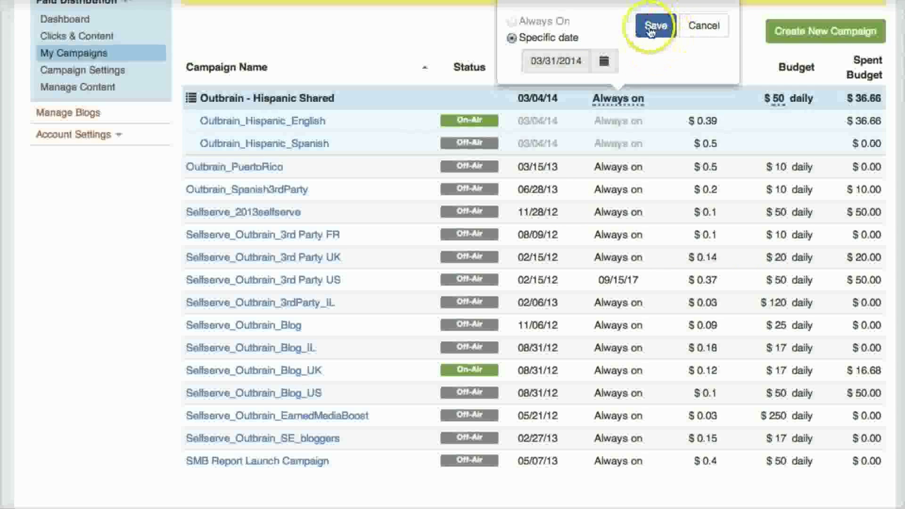
left_click(704, 28)
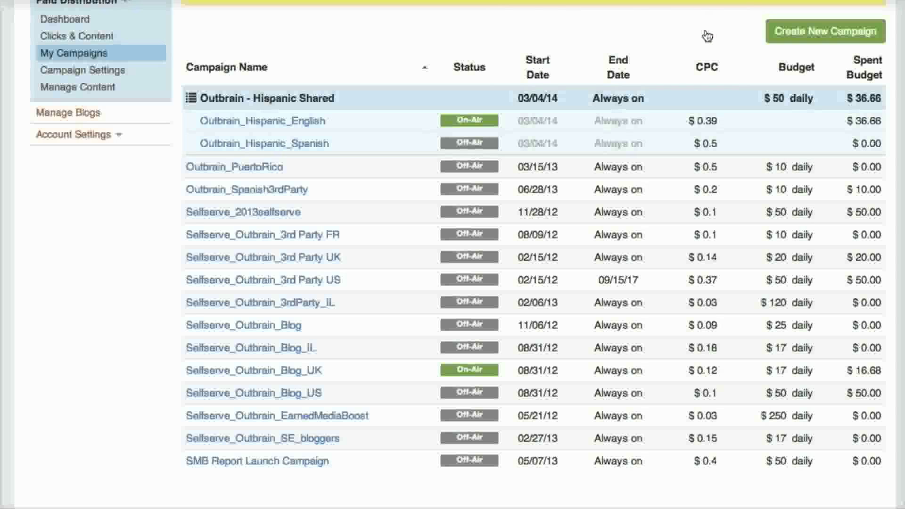
Step: Replace the Outbrain_Hispanic_English CPC value 0.39 with 0.38 and save it
left_click(708, 126)
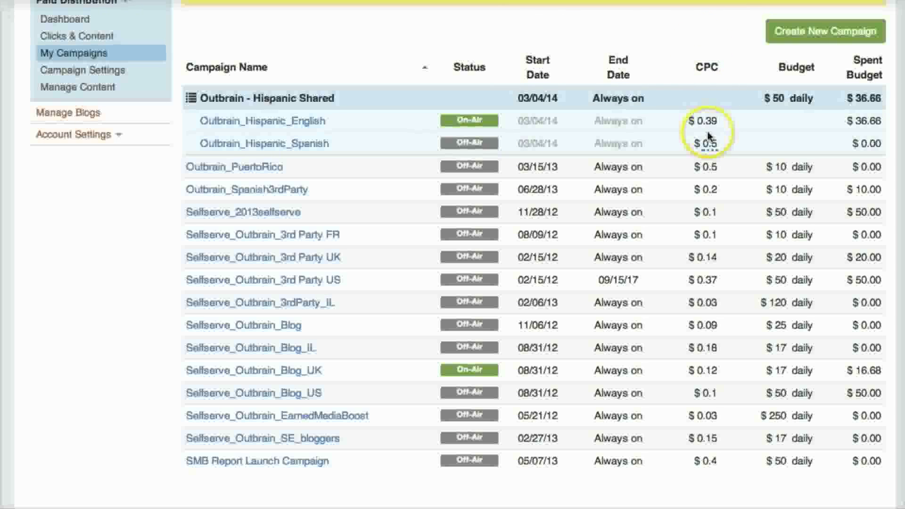
left_click(708, 132)
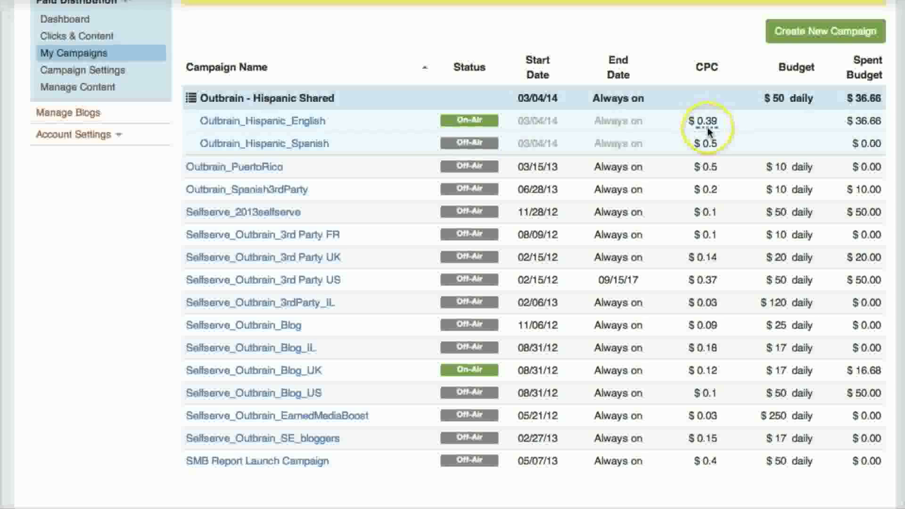
left_click(679, 68)
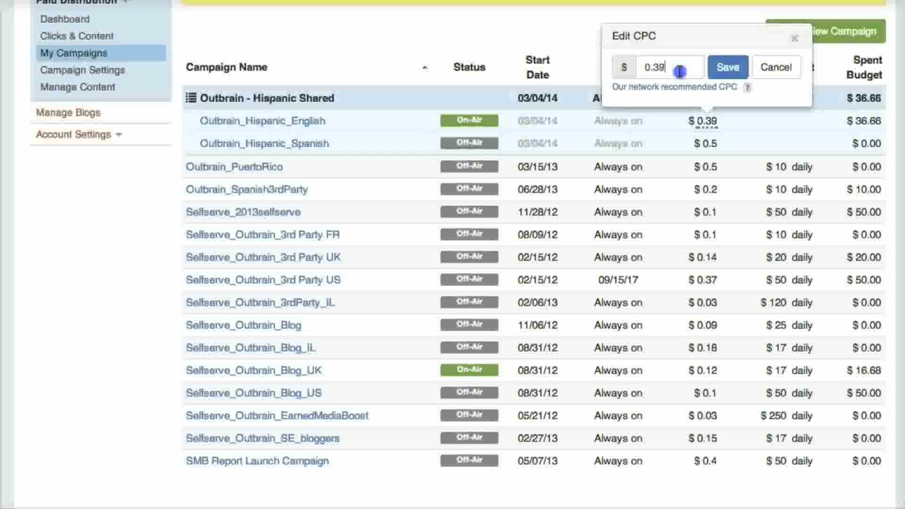
key("BackSpace")
type("8")
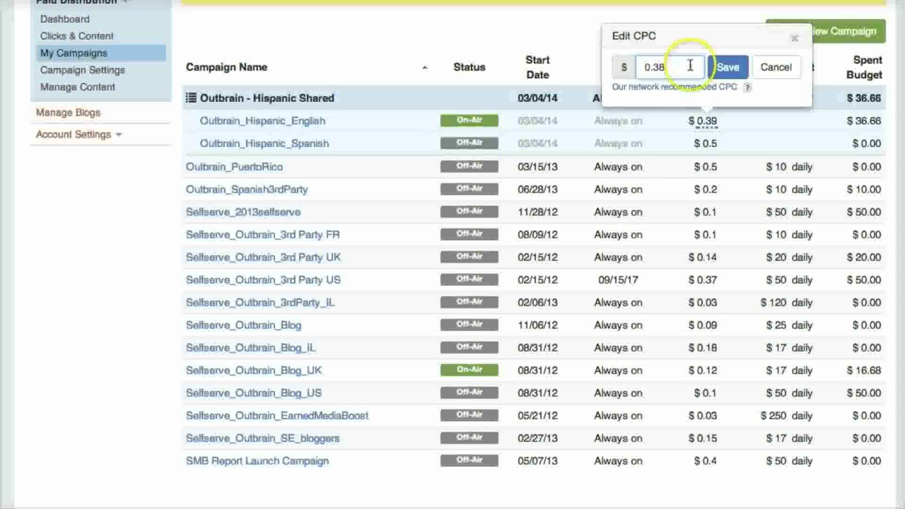
left_click(721, 71)
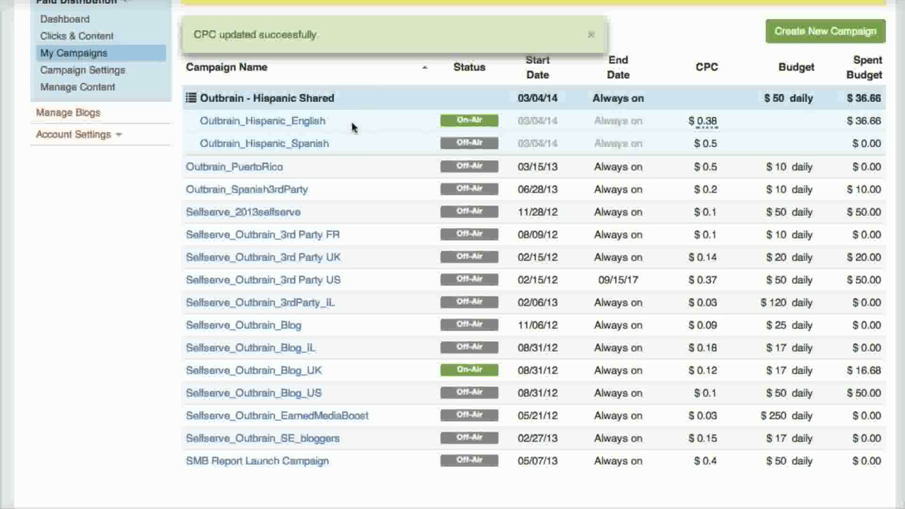
mouse_move(187, 192)
left_mouse_down()
mouse_move(281, 169)
mouse_move(323, 179)
left_mouse_up()
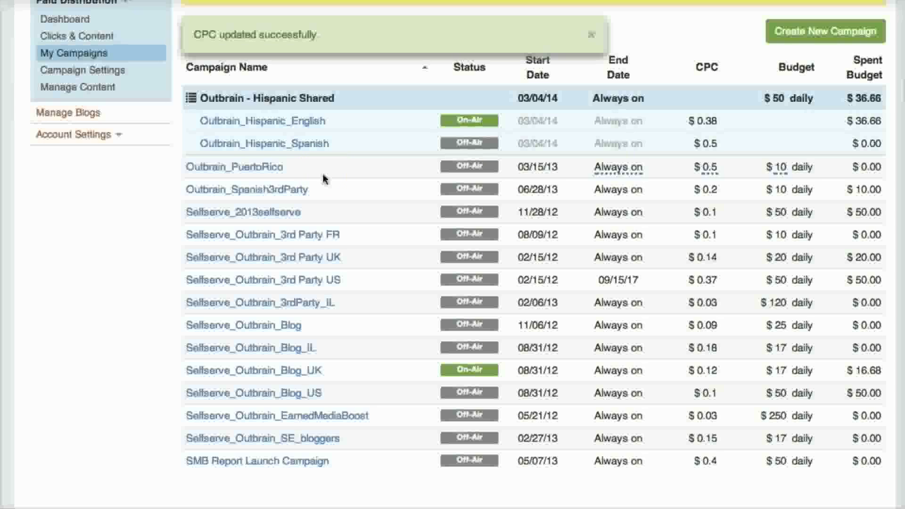